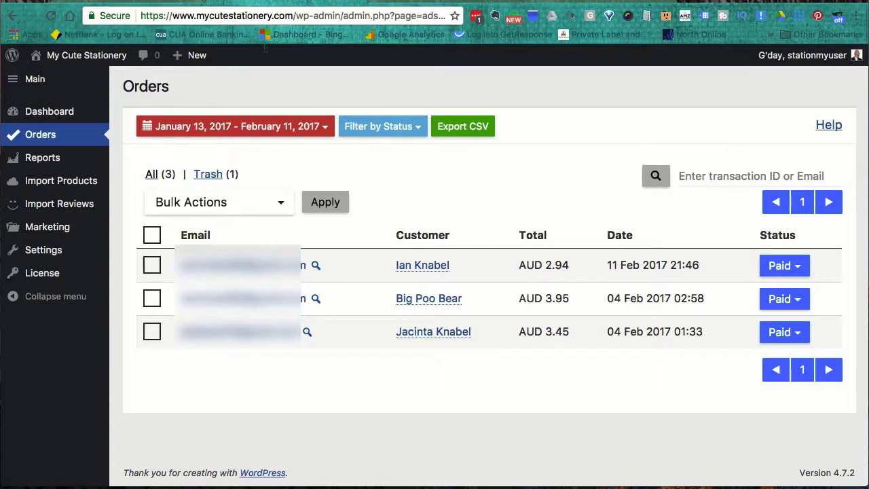
- Open the AliDropship Orders list showing the three paid orders (AUD 2.94, 3.95, 3.45)
click(34, 81)
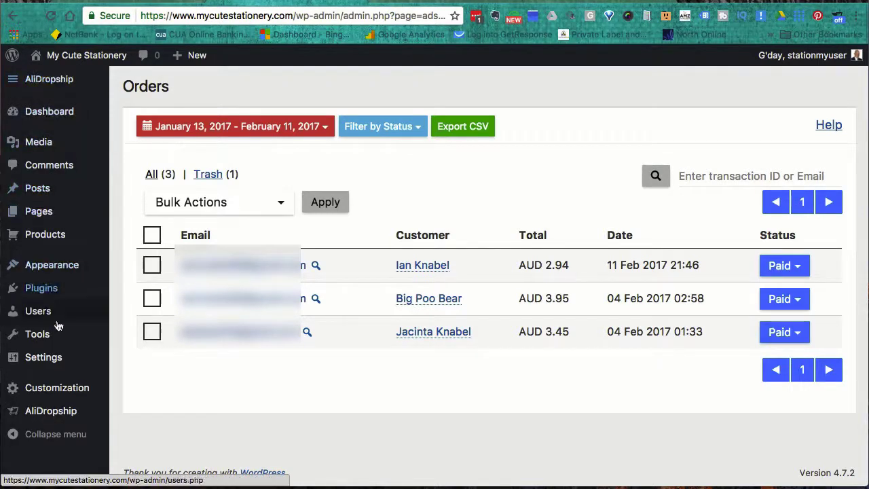
click(59, 416)
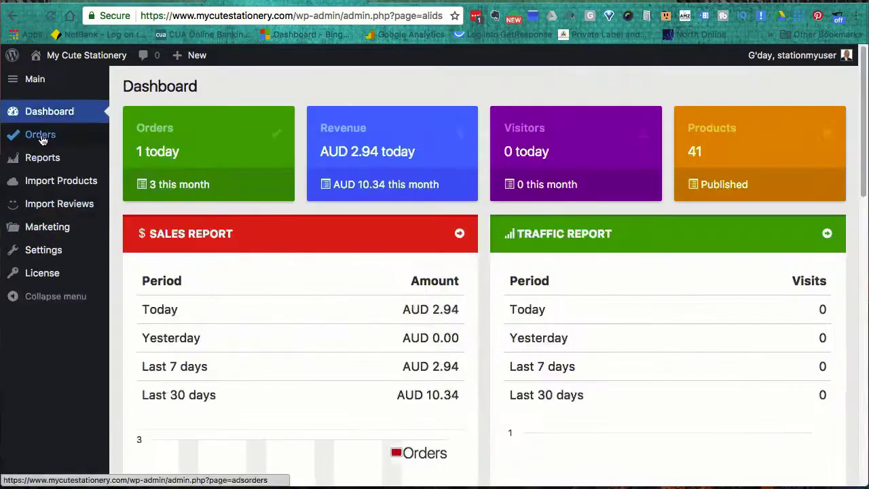
click(42, 136)
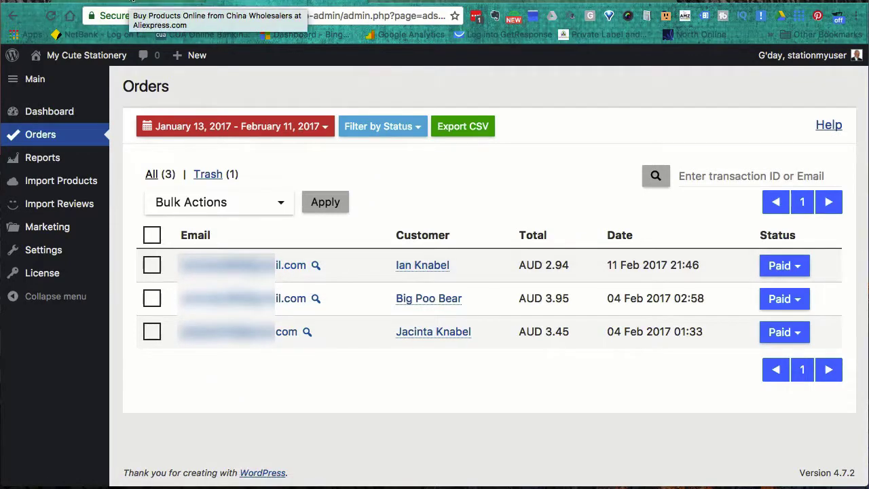
- Go to the AliExpress tab, signed in to the buyer account, and reach My AliExpress
click(133, 4)
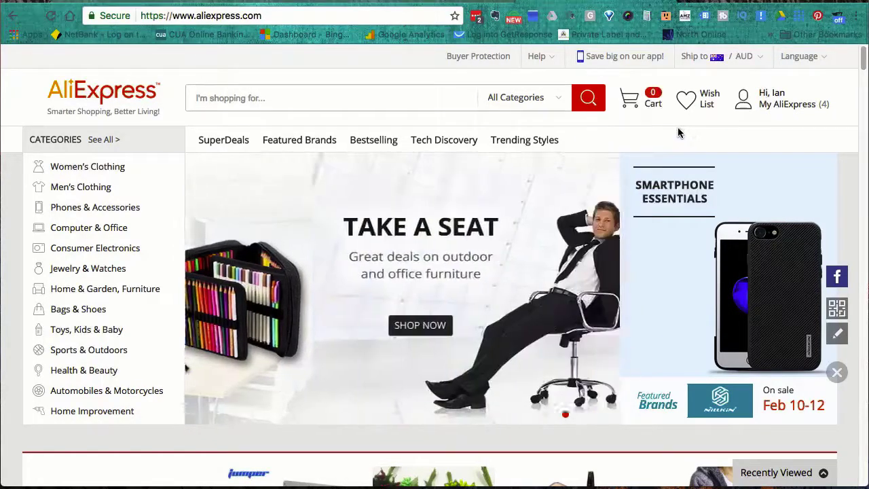
mouse_move(776, 107)
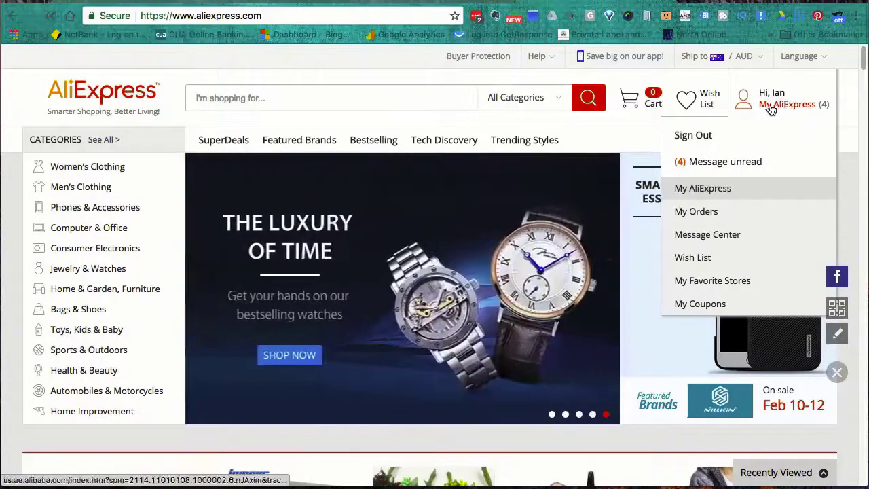
- Close the AliExpress survey popup and go to the My Alipay account page
click(771, 110)
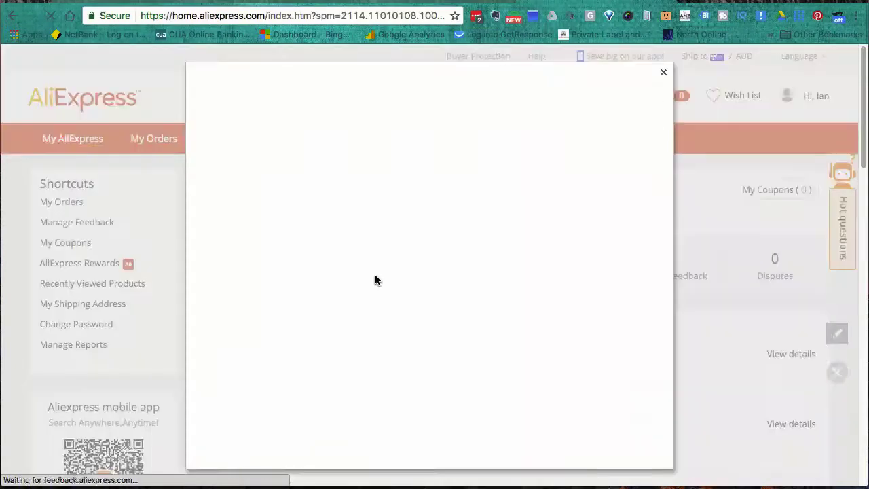
click(309, 452)
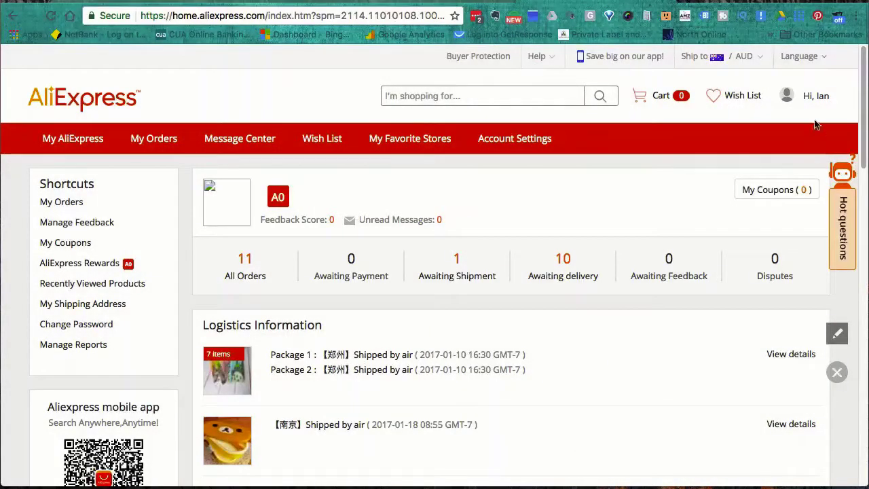
mouse_move(817, 99)
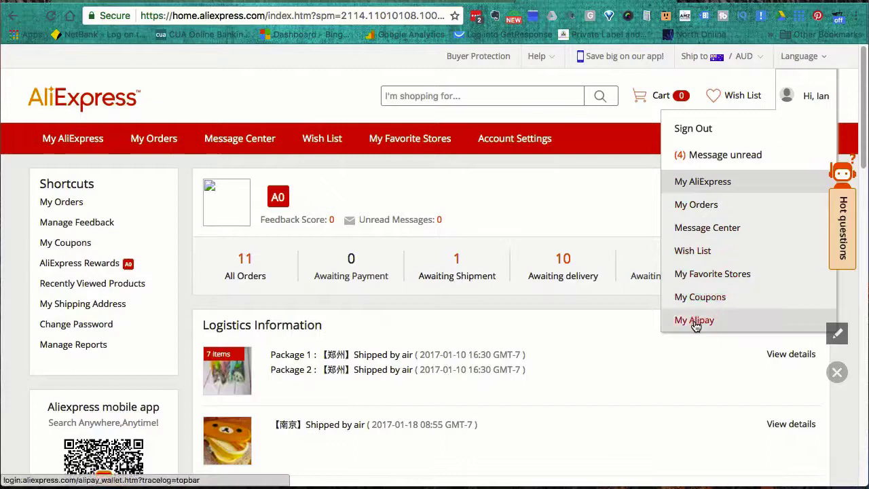
click(696, 321)
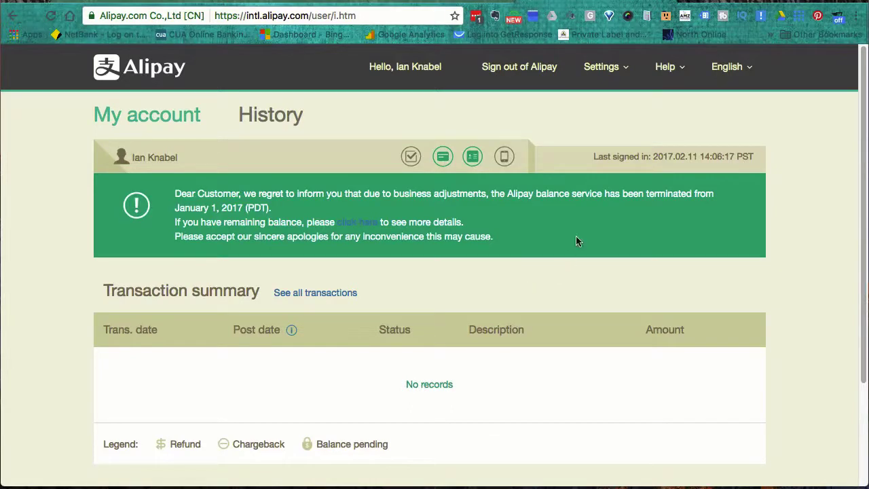
- Open Alipay's Manage your cards page from the Settings menu
click(625, 68)
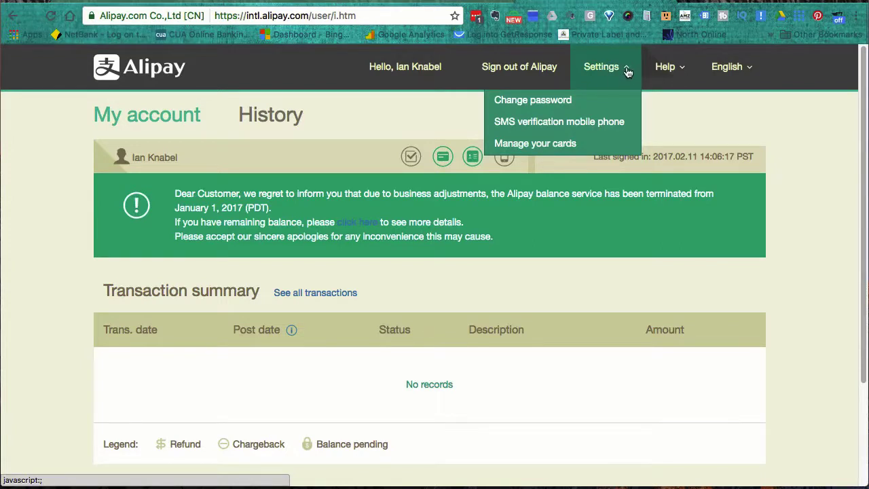
click(554, 146)
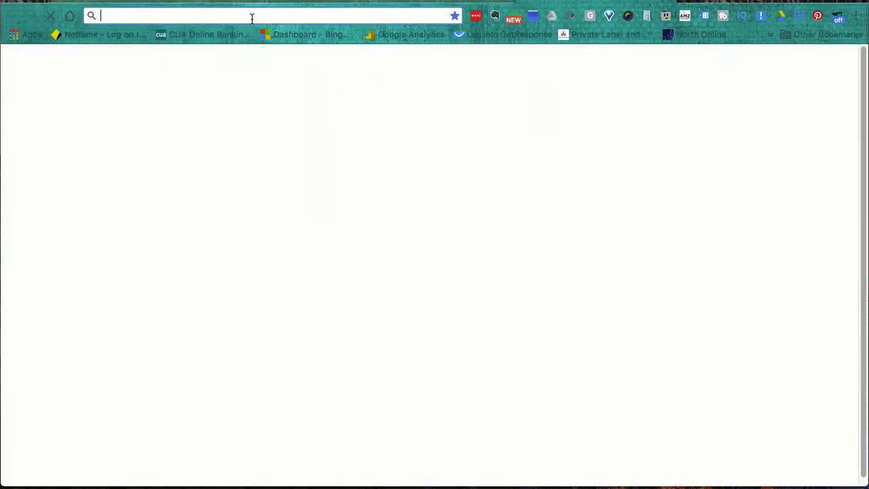
- Load aliexpress.com in the new tab to reach the signed-in AliExpress homepage
text(aliexpress.com)
key(Return)
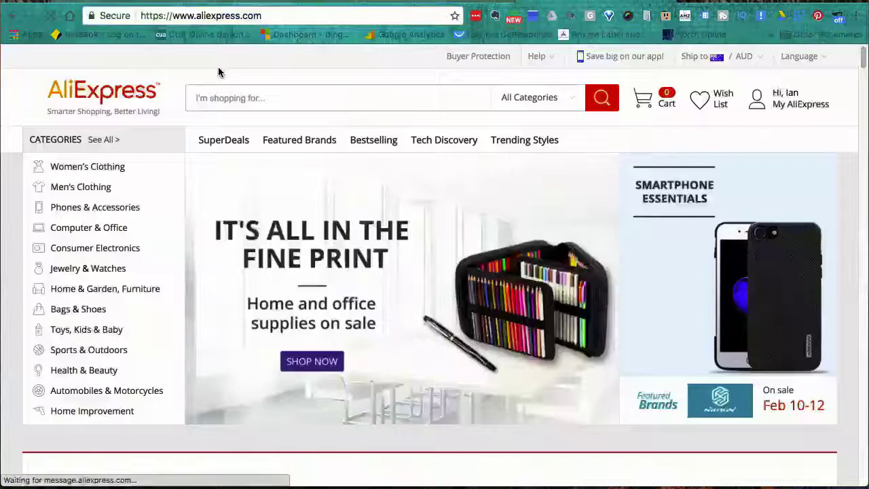
mouse_move(773, 104)
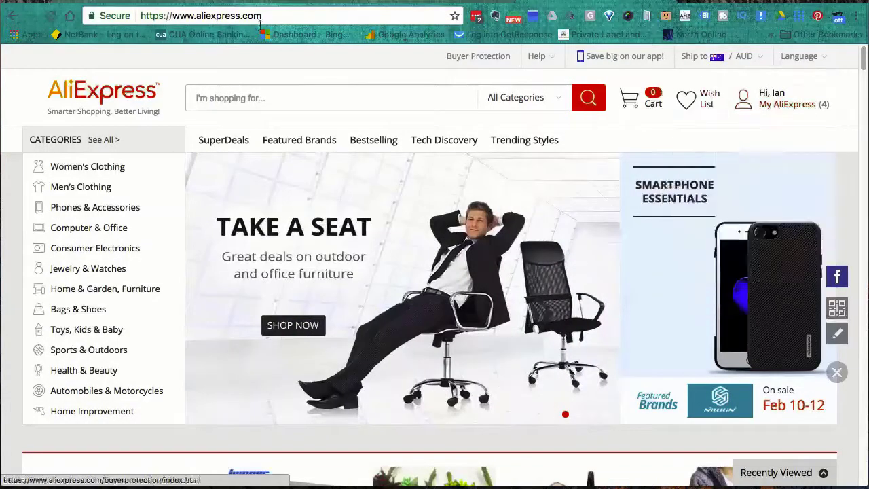
- Open order #4, the Totoro Wooden Measuring Straight Ruler Set, in the WordPress admin
click(130, 2)
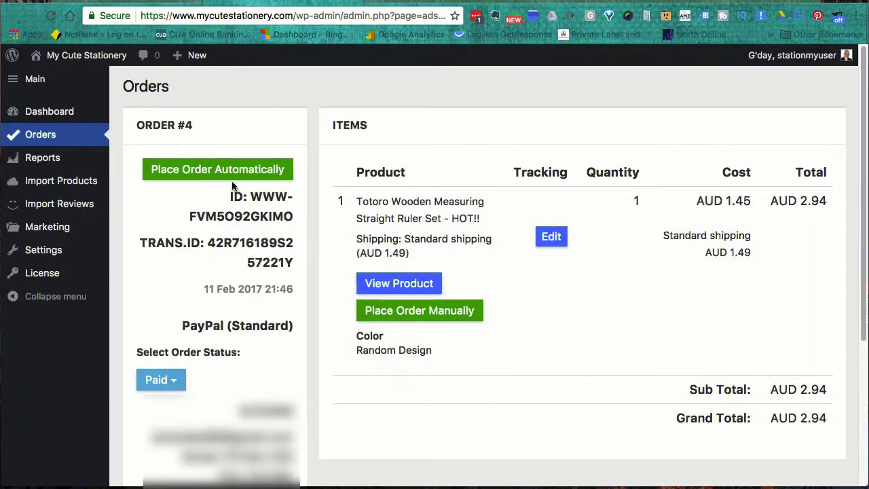
scroll(229, 197, down, 1)
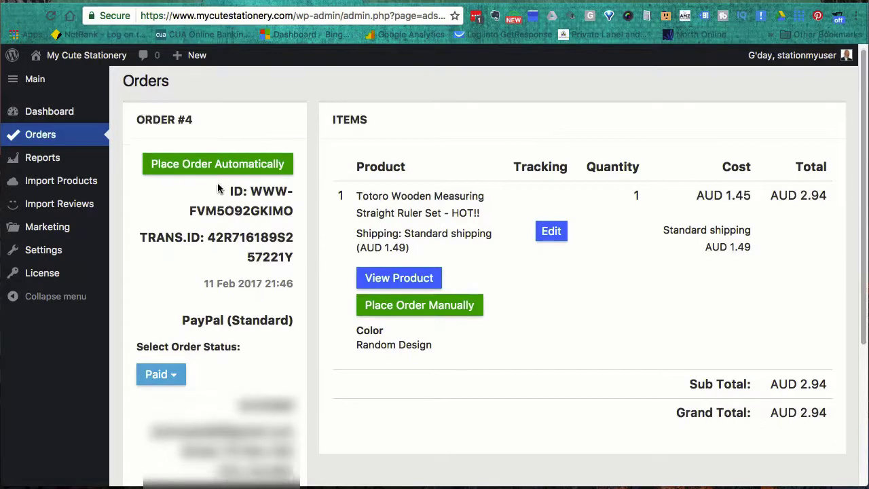
scroll(218, 189, down, 2)
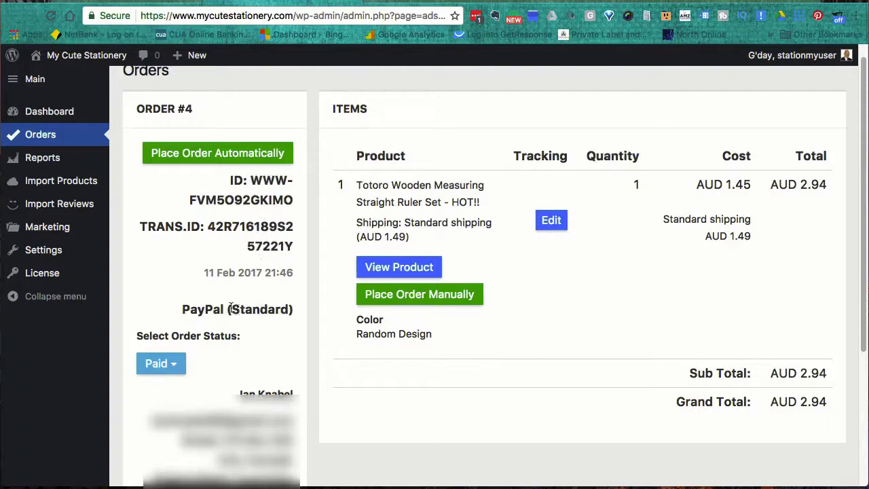
scroll(253, 329, down, 2)
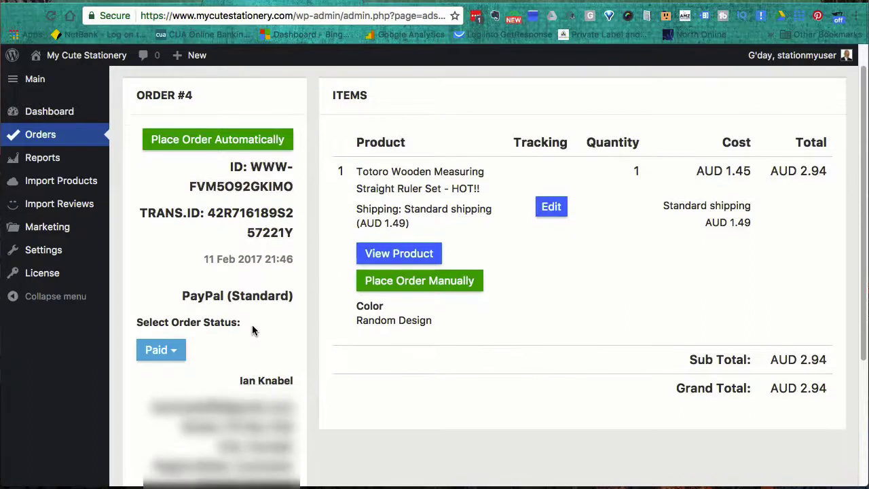
scroll(252, 329, down, 5)
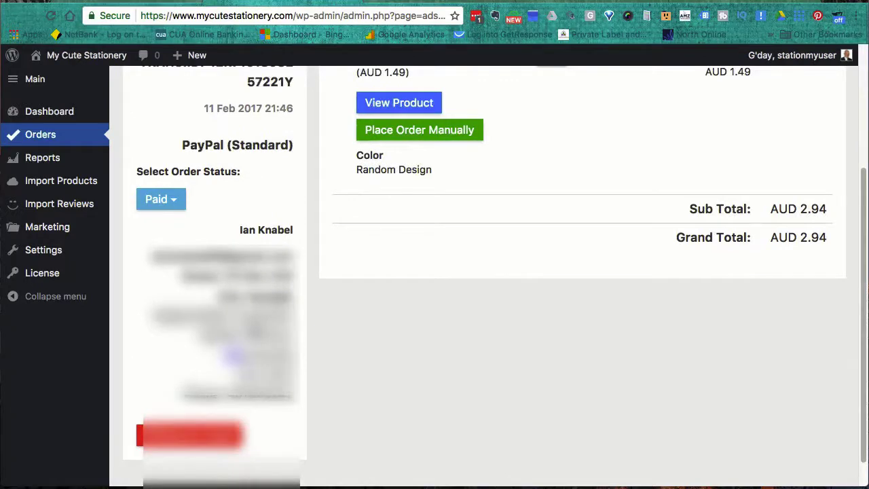
scroll(252, 330, up, 3)
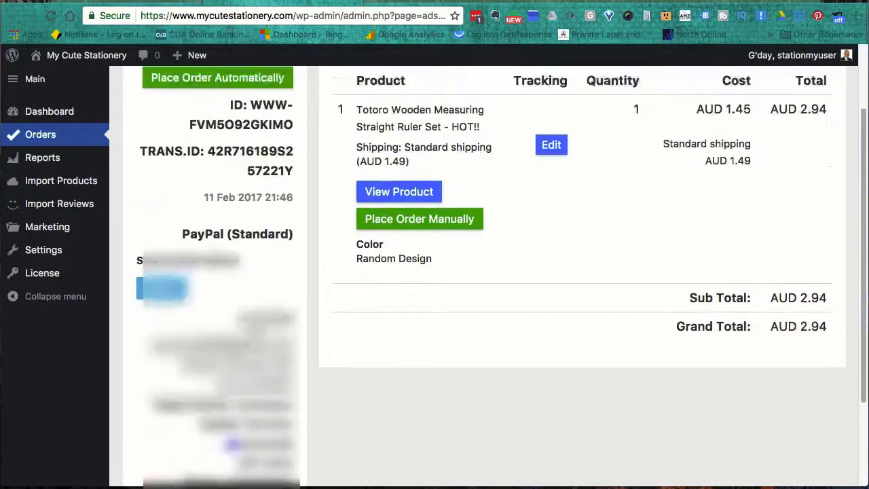
scroll(252, 330, up, 3)
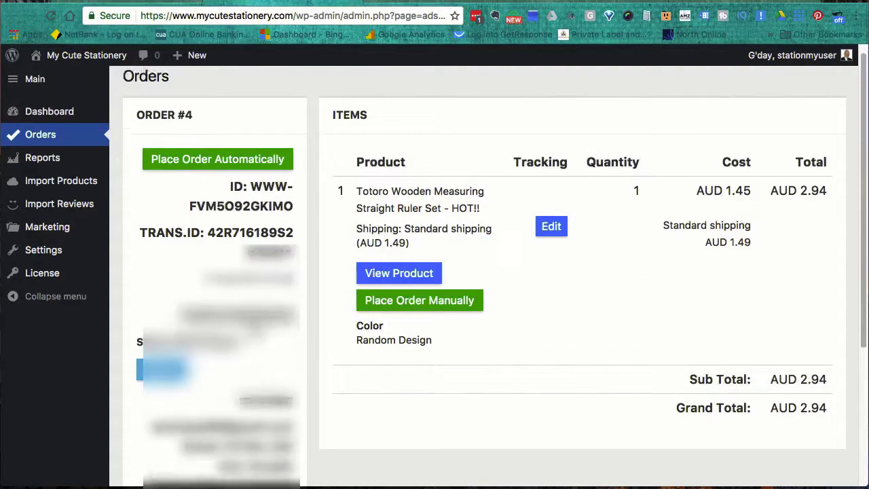
scroll(495, 268, up, 1)
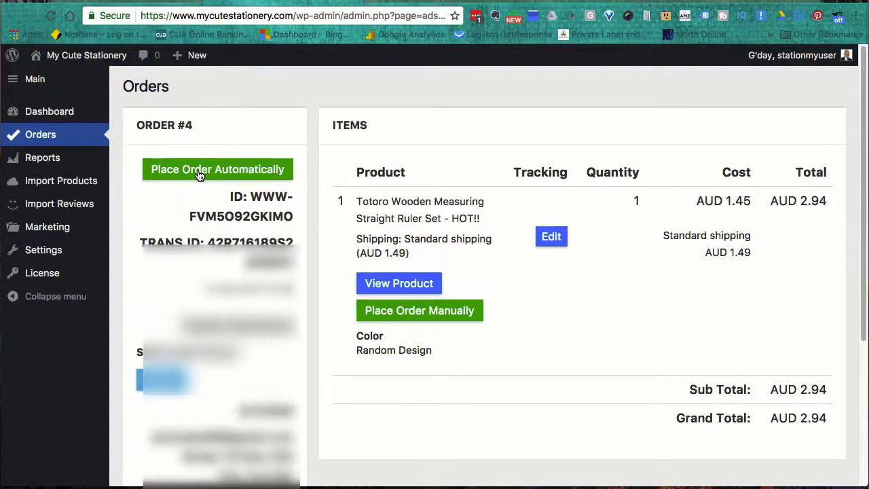
- Start Place Order Automatically for order #4 to open the AliExpress checkout
click(199, 175)
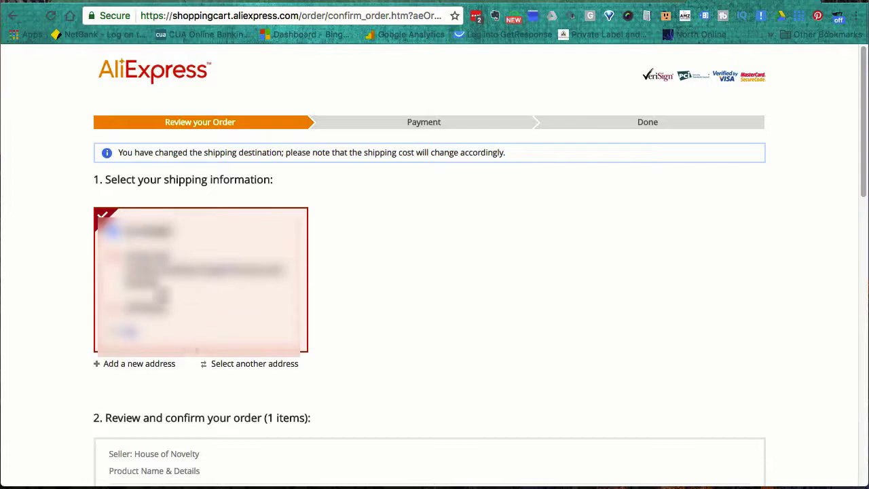
scroll(418, 367, down, 3)
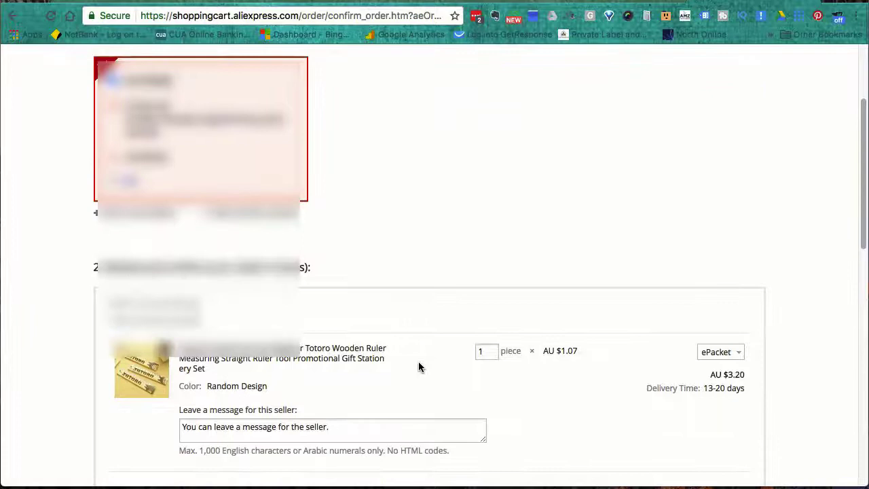
scroll(418, 367, down, 1)
scroll(418, 367, down, 3)
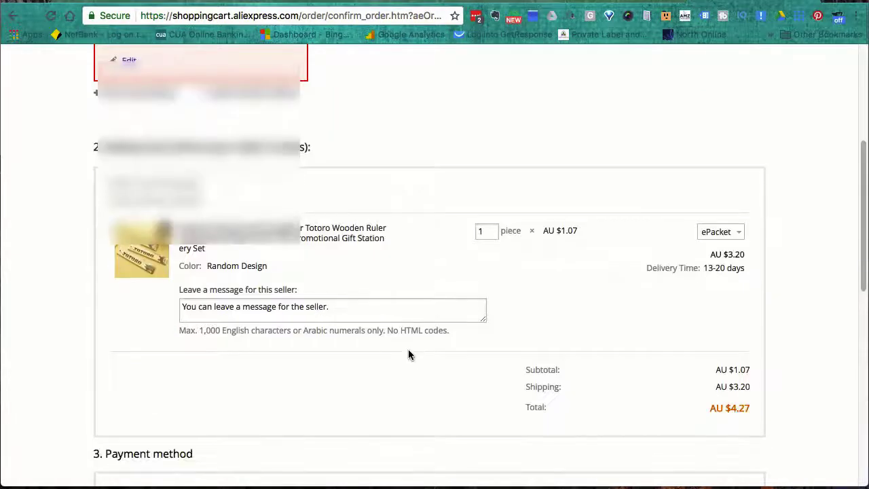
scroll(409, 353, down, 1)
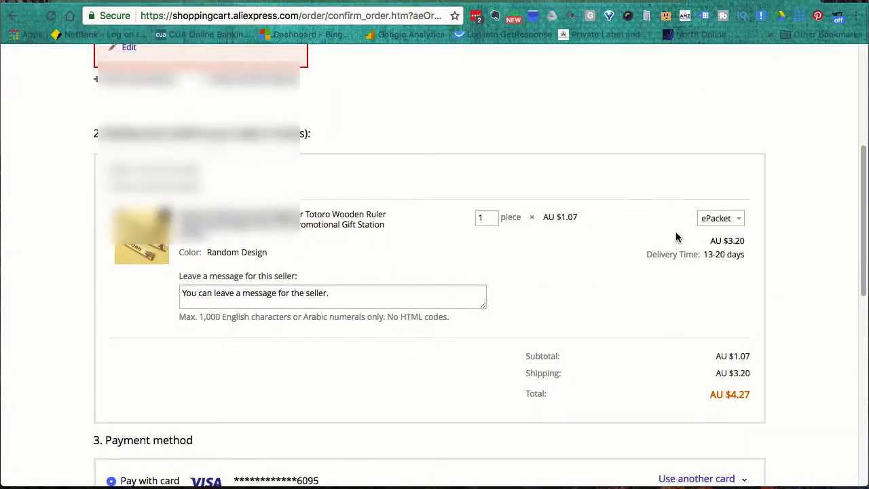
- Change shipping from ePacket to free China Post Ordinary Small Packet Plus, making the total AU $1.07
click(738, 219)
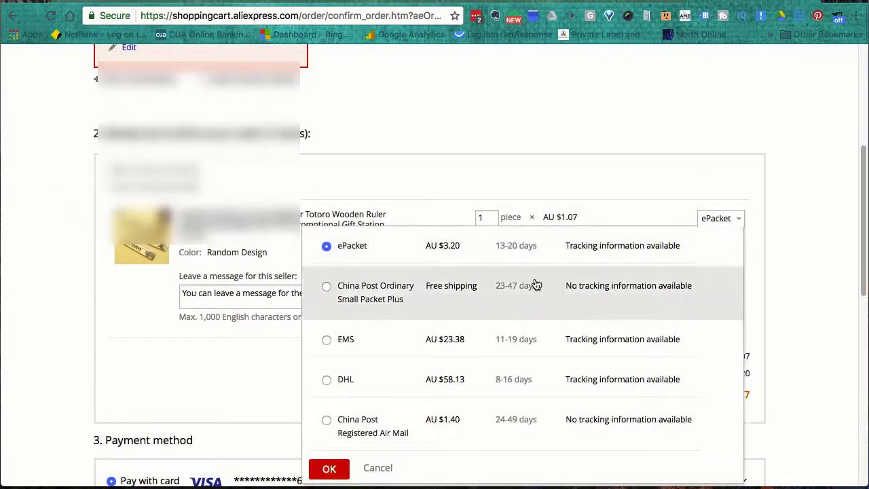
click(440, 296)
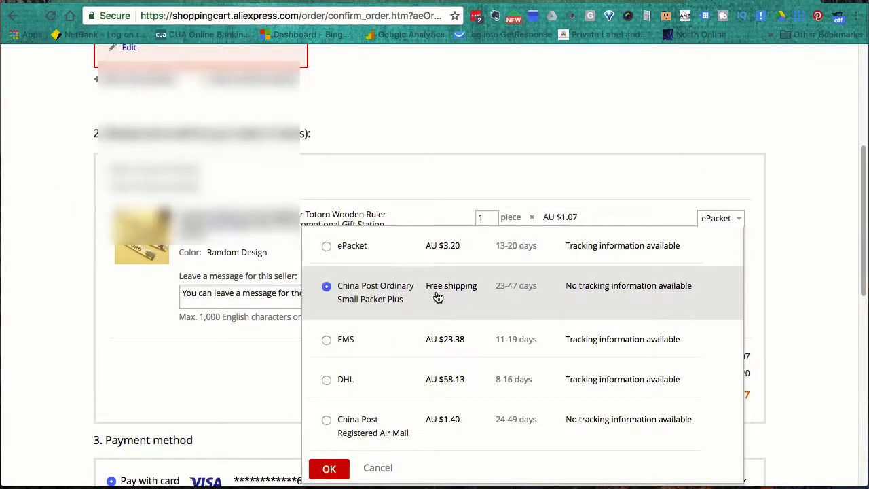
click(329, 470)
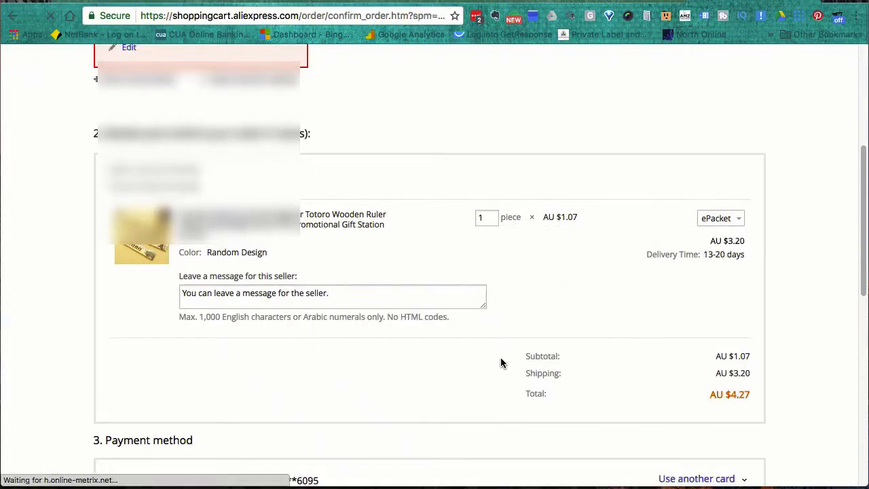
scroll(523, 317, down, 6)
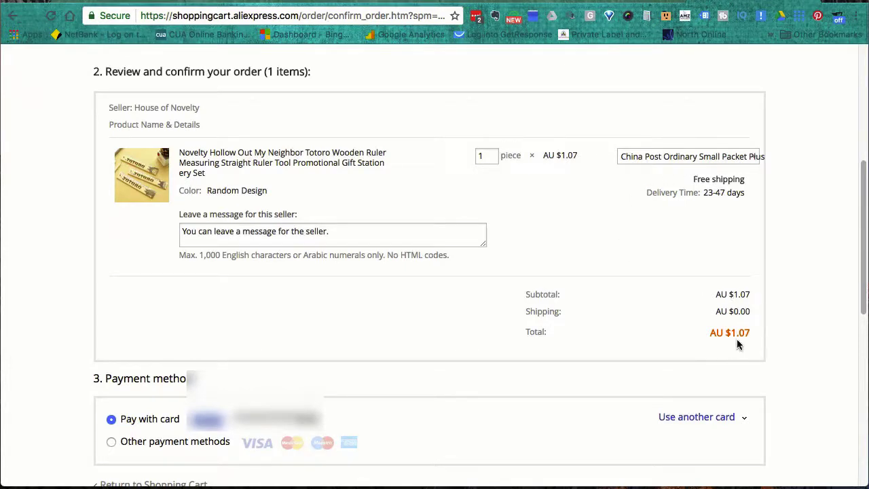
scroll(564, 350, down, 1)
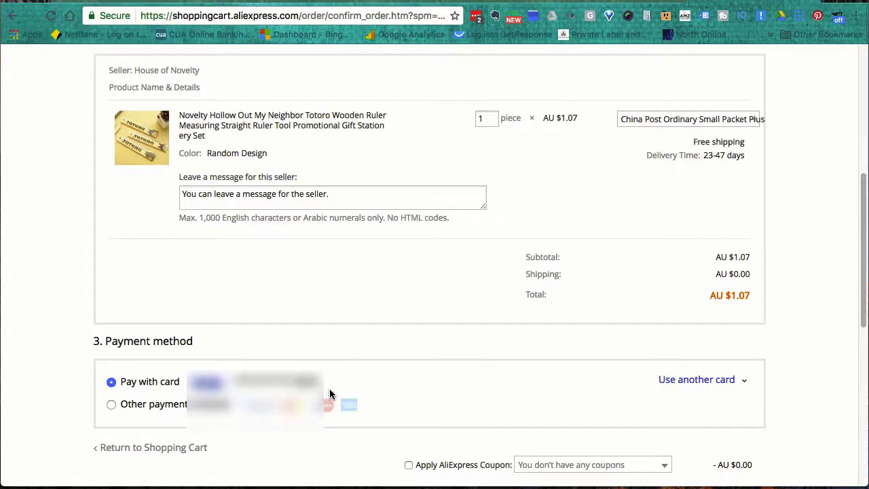
scroll(474, 383, down, 1)
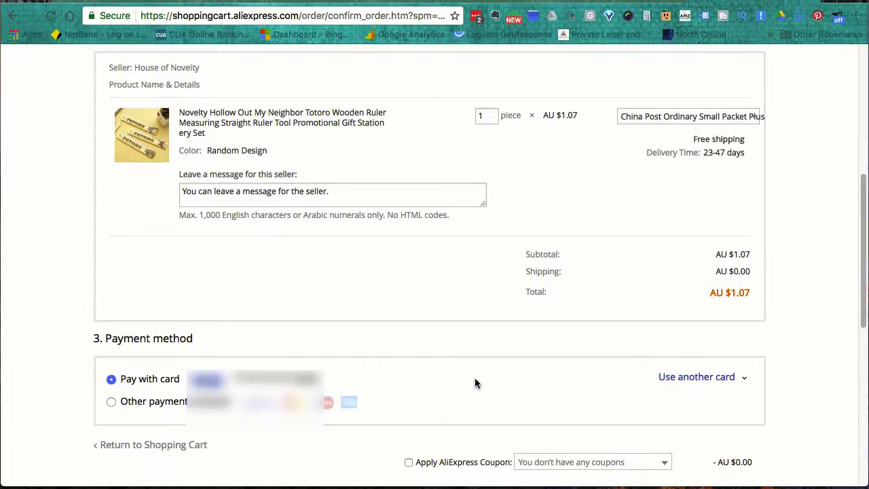
scroll(475, 377, down, 5)
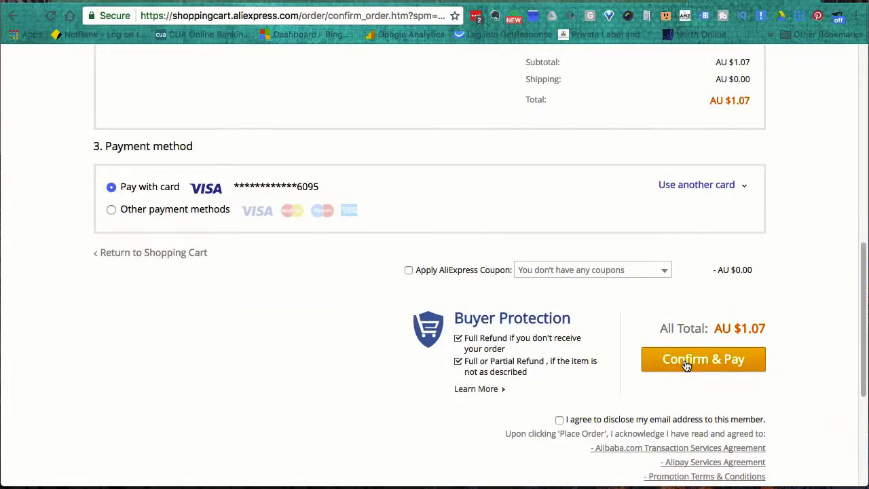
- Confirm & Pay the AU $1.07 order, entering the full card number for verification
click(686, 364)
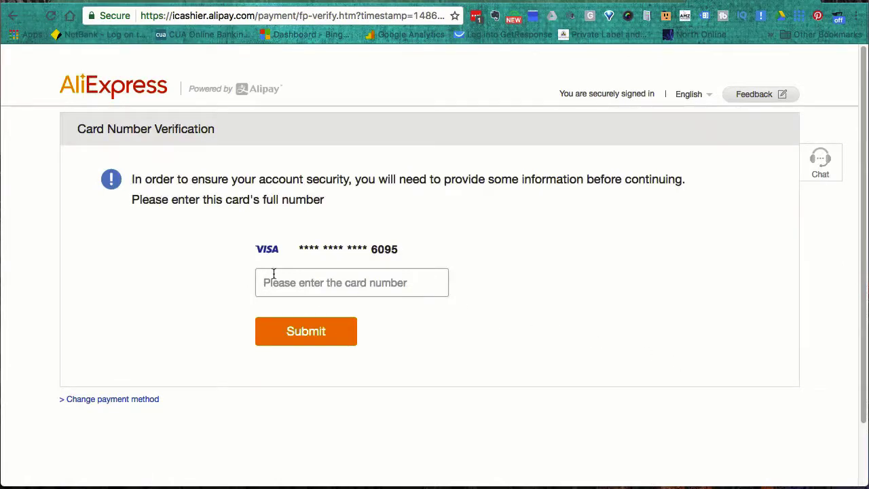
key(super+v)
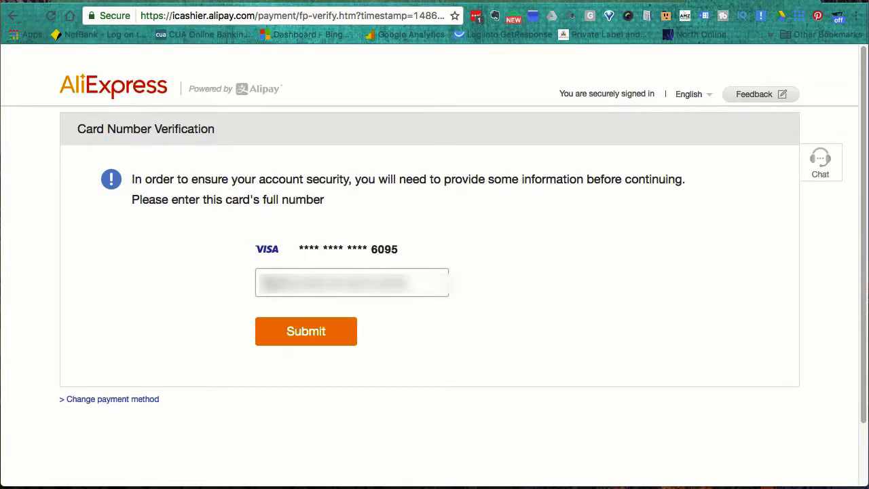
key(super+a)
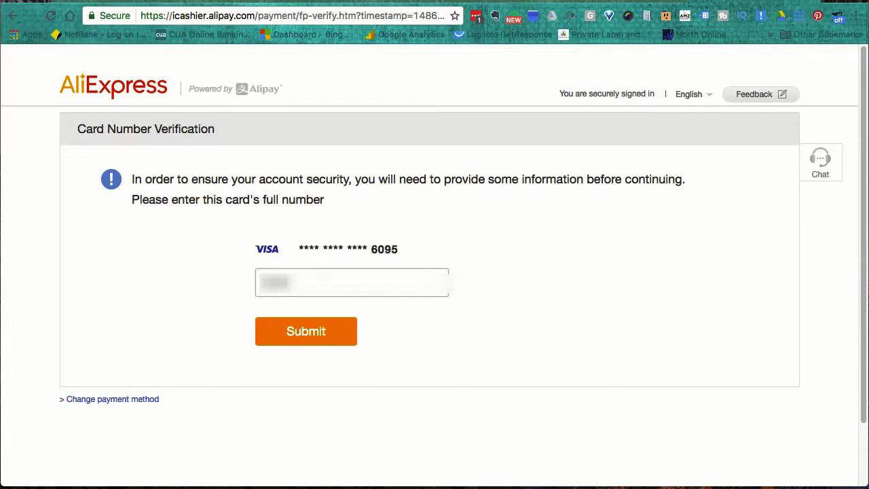
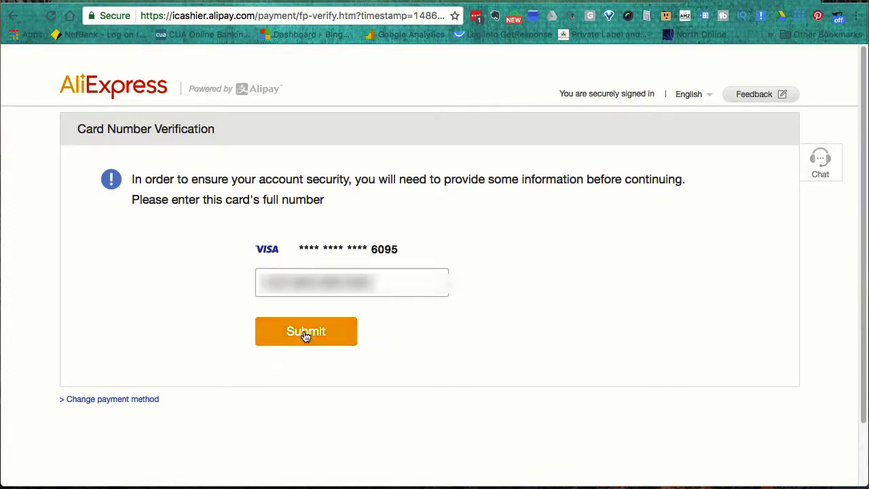
click(303, 333)
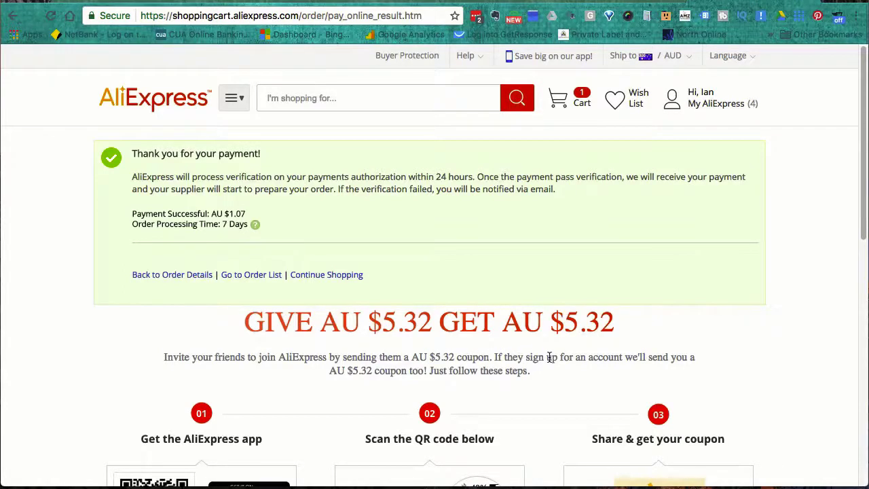
- Review the payment result, then return to the WordPress tab showing fulfilment Completed
scroll(549, 357, down, 1)
scroll(549, 358, down, 3)
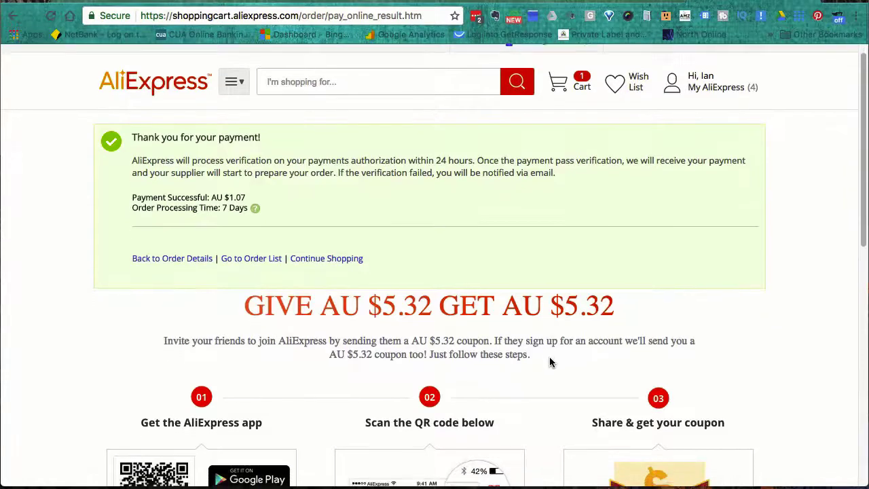
scroll(549, 359, up, 4)
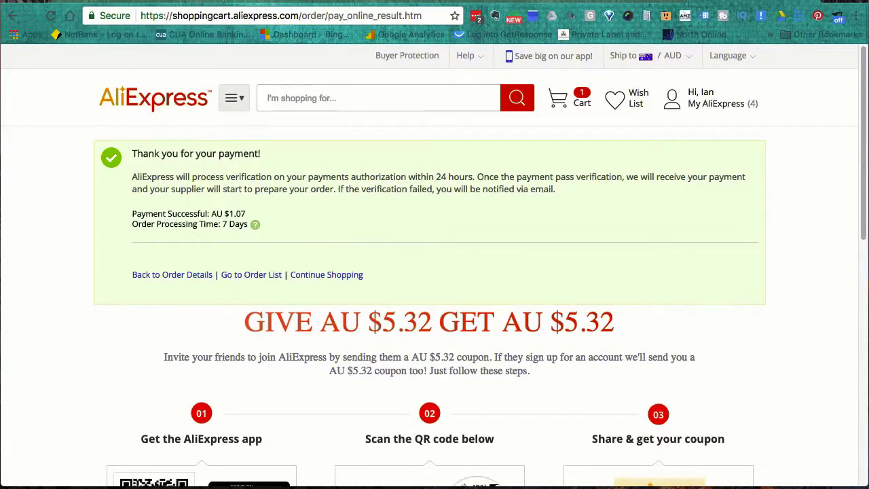
key(ctrl+Tab)
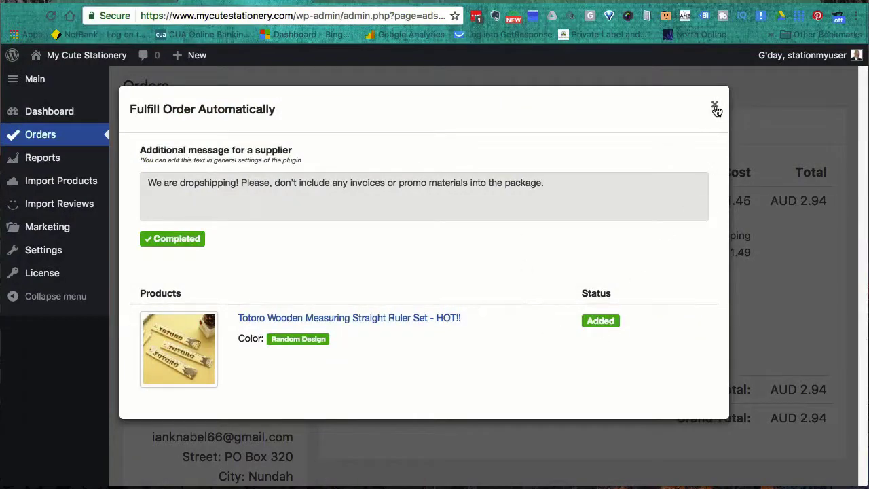
- Close the Fulfill Order dialog and change the first order (11 Feb 2017, AUD 2.94) from Paid to Processed
click(714, 106)
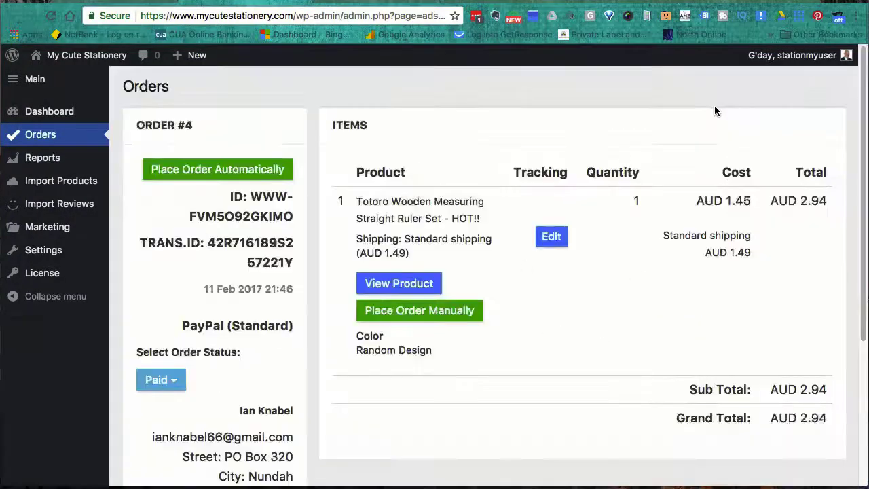
click(37, 138)
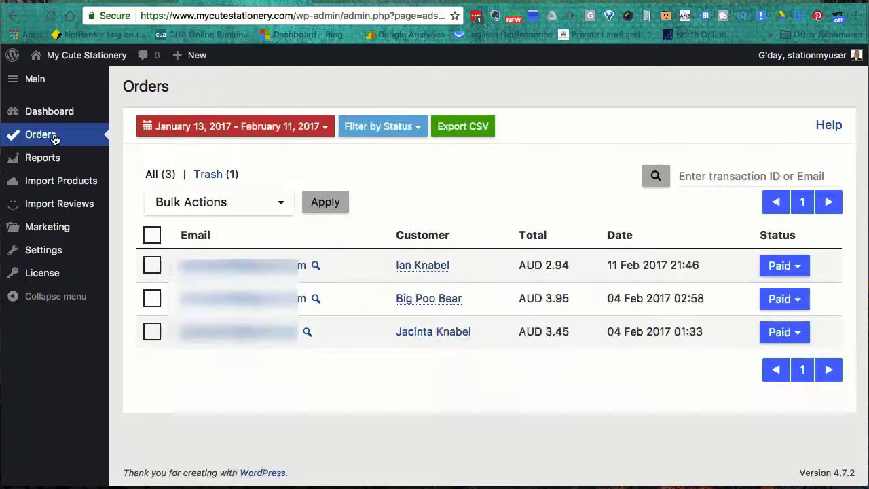
click(799, 269)
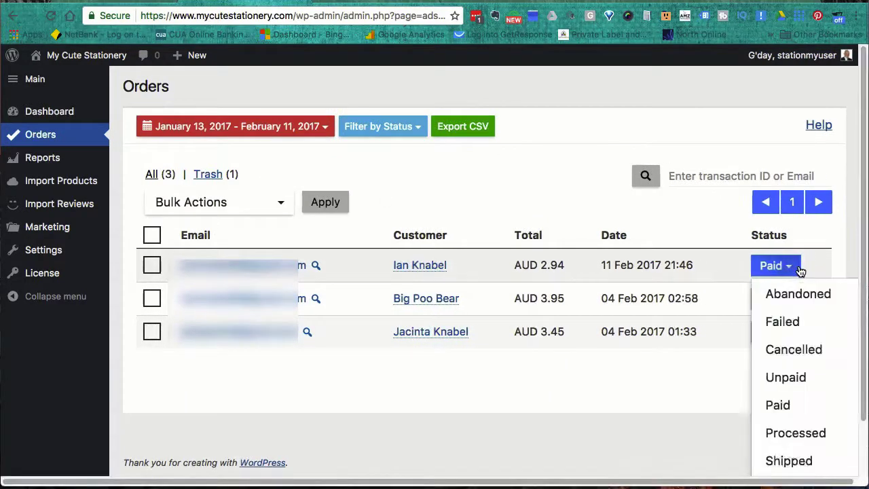
click(796, 433)
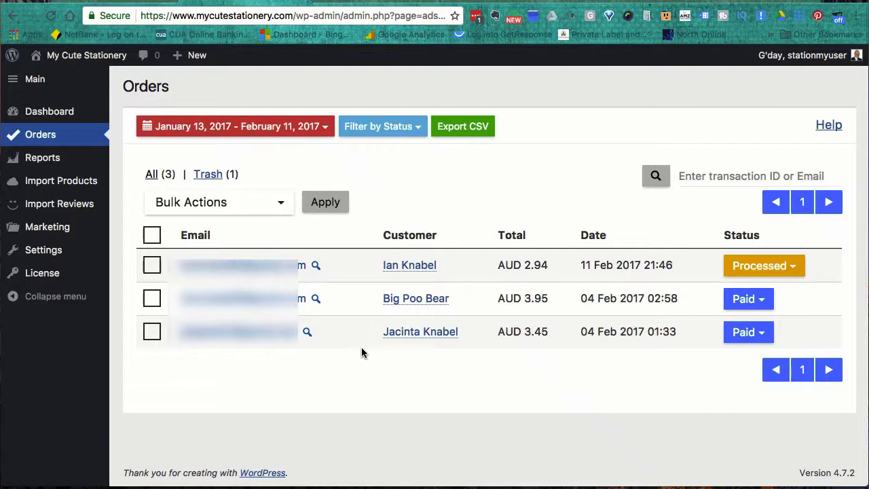
mouse_move(51, 256)
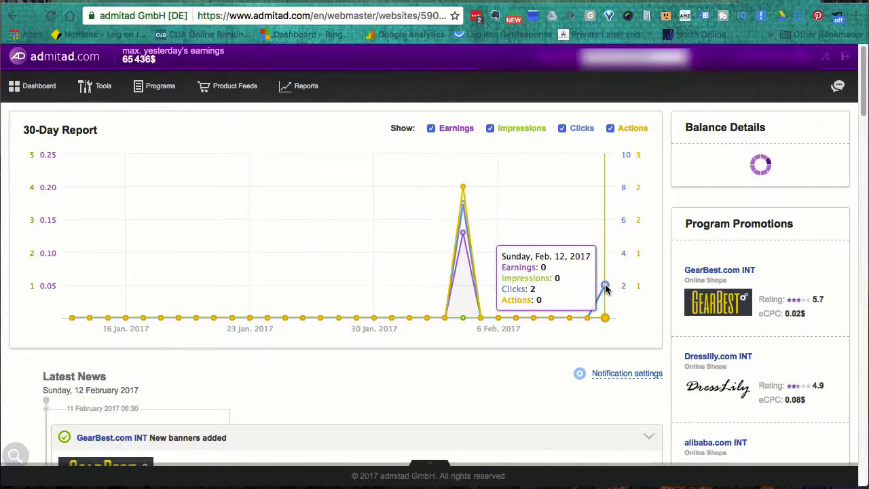
- Uncheck Actions, Clicks and Impressions so the 30-Day Report charts only Earnings
click(610, 128)
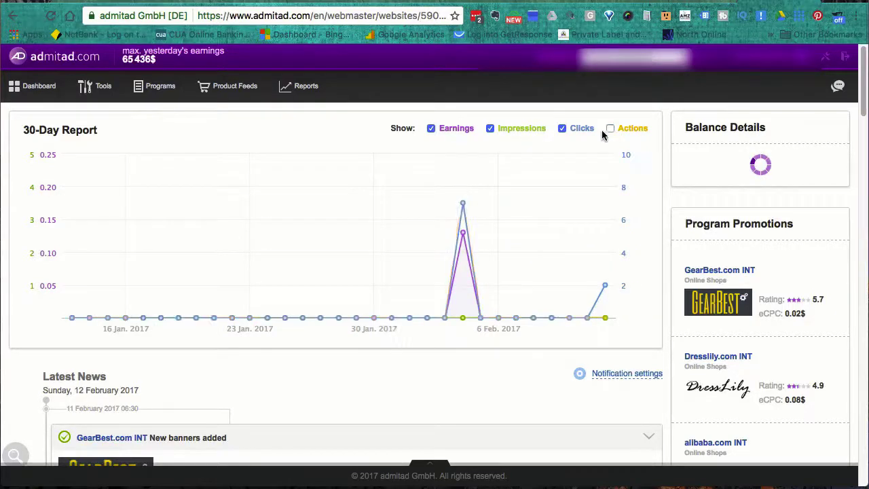
click(561, 130)
click(490, 128)
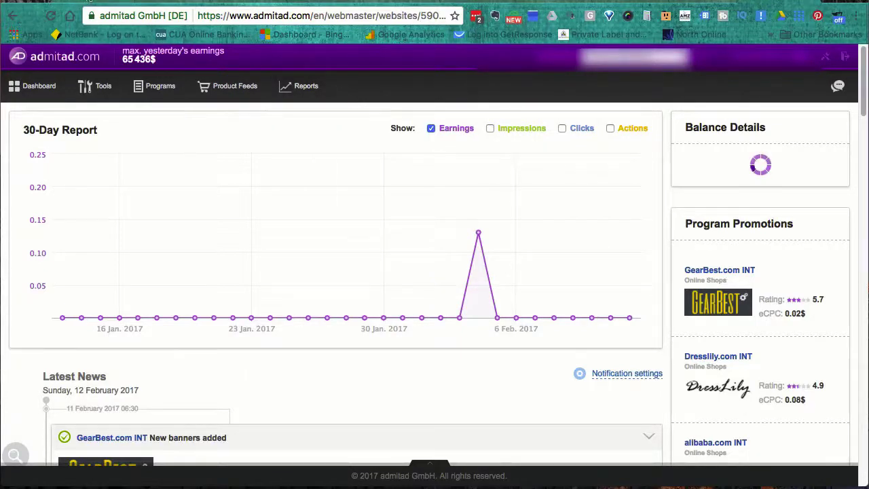
- Switch back to the browser tab with the WordPress AliDropship Orders page
click(89, 2)
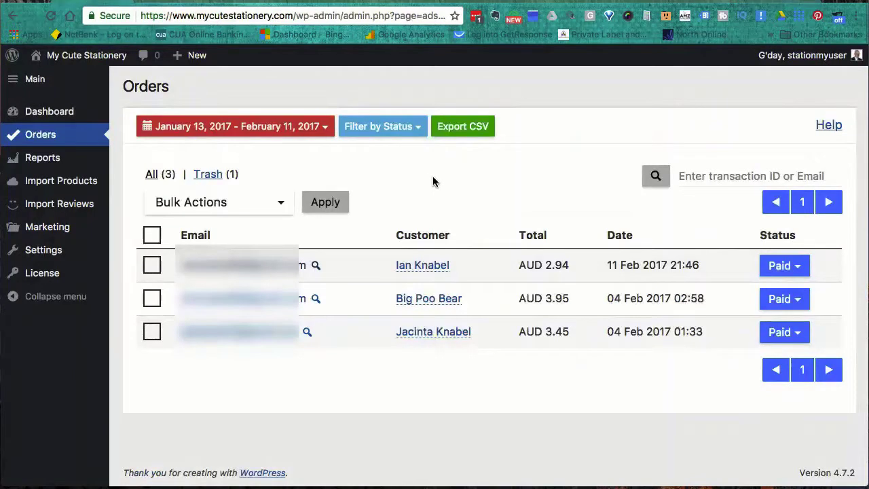